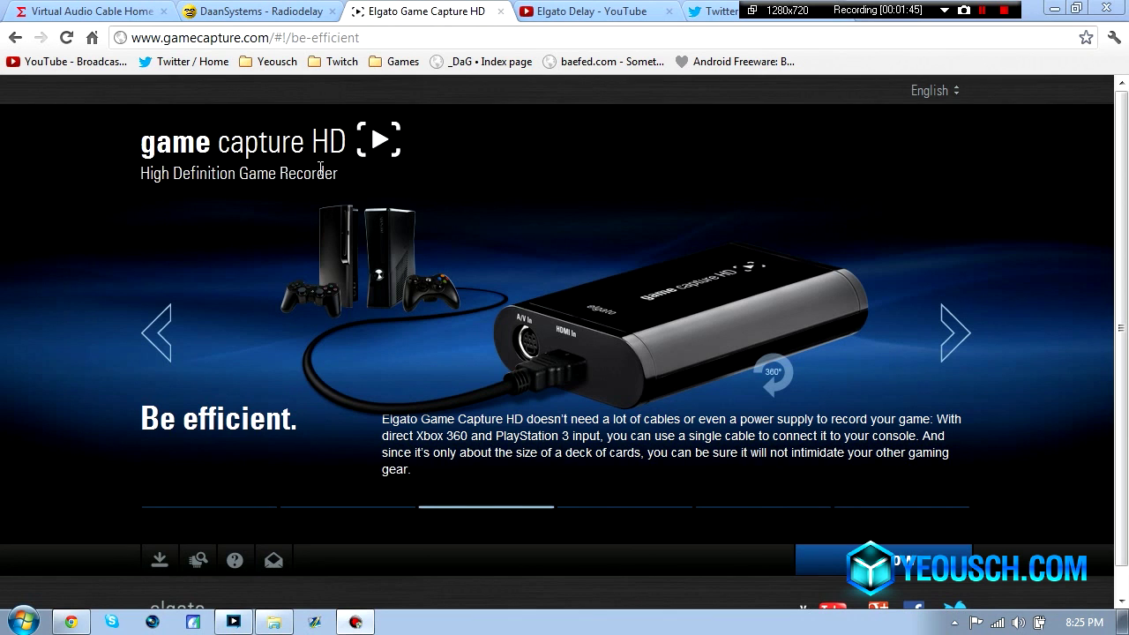
Play the Elgato Delay YouTube video, pause it at 0:21, then show the Virtual Audio Cable home page.
click(556, 12)
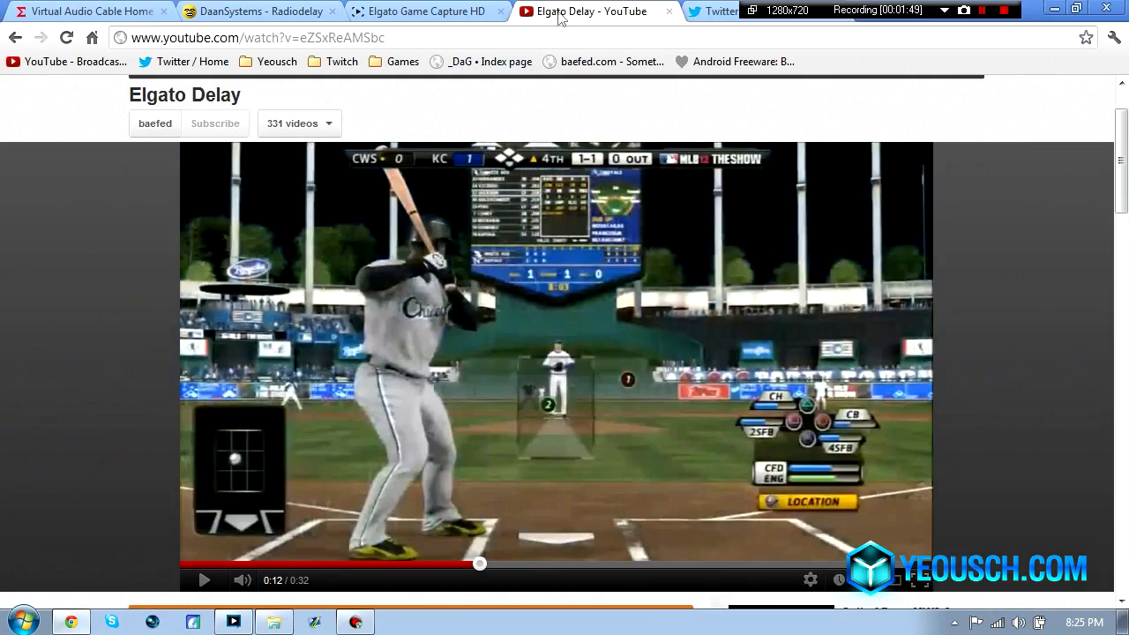
click(203, 583)
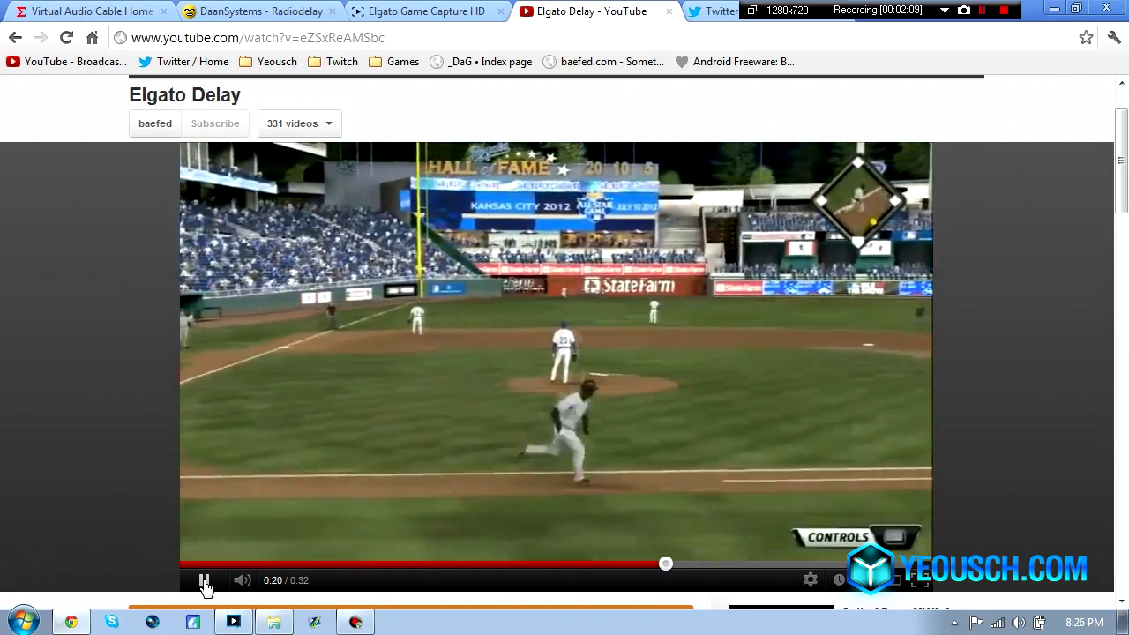
click(201, 584)
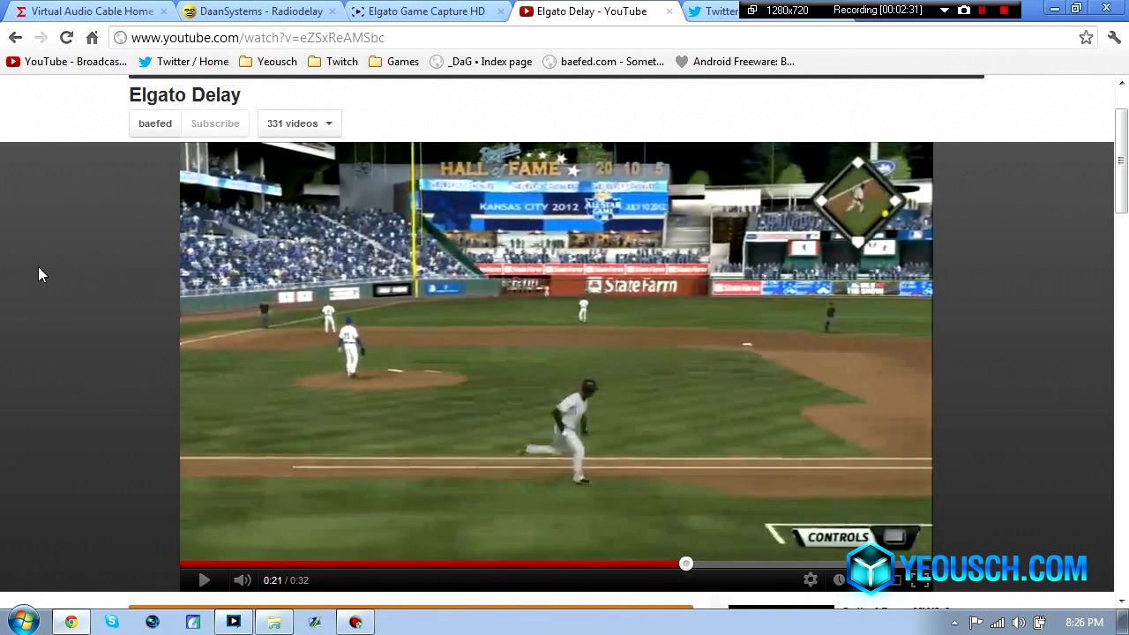
click(64, 12)
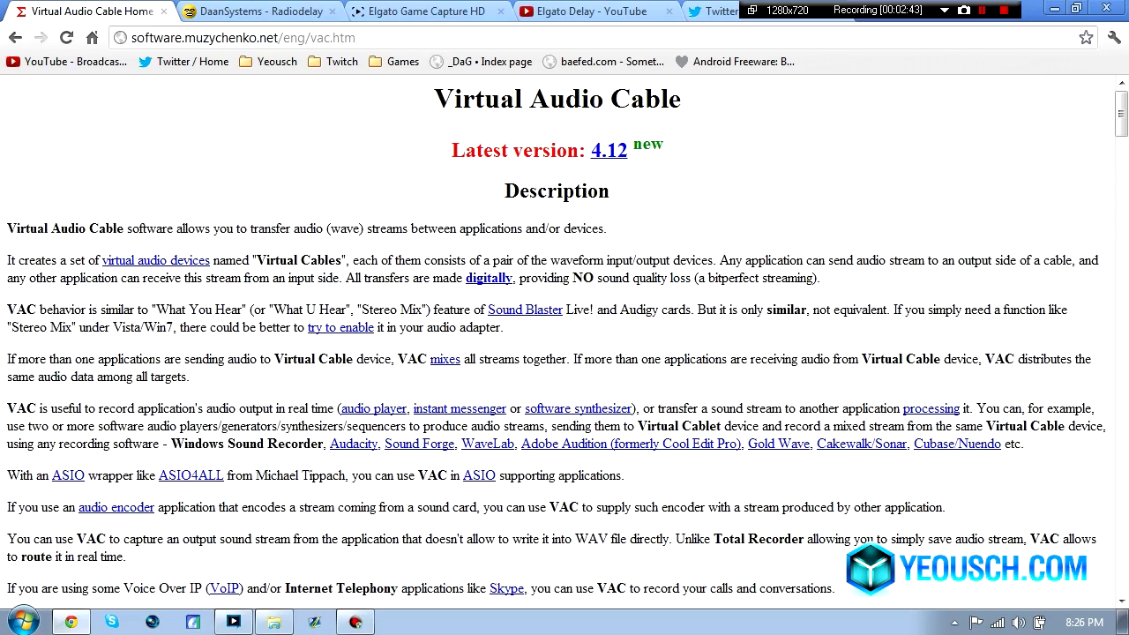
Scroll through the Virtual Audio Cable home page, which lists version 4.12.
scroll(157, 406, down, 20)
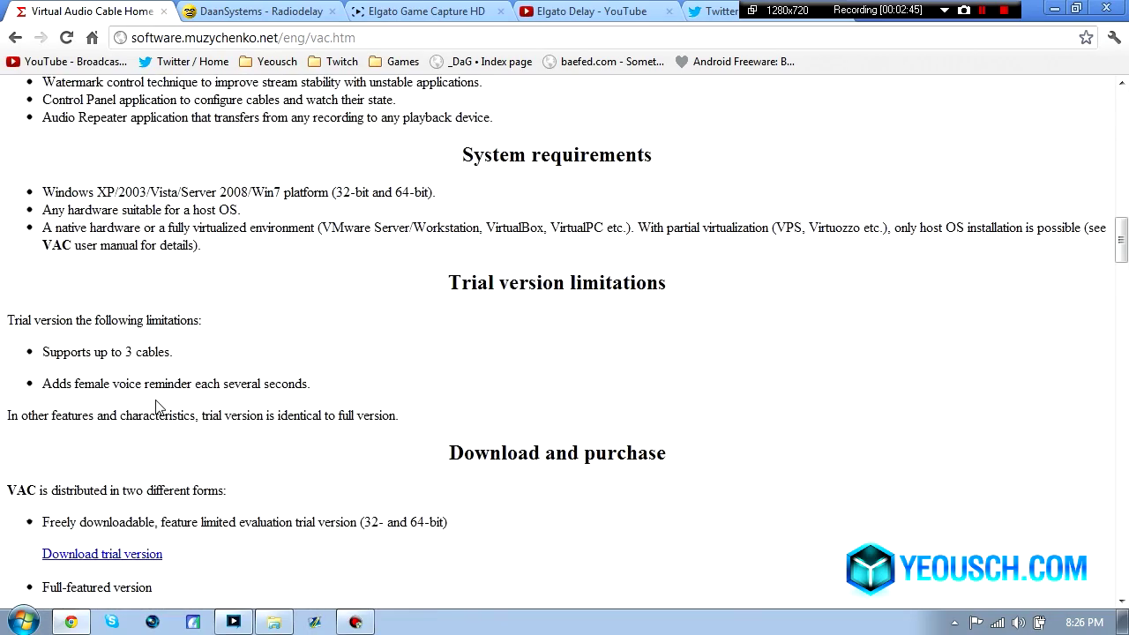
scroll(156, 402, down, 3)
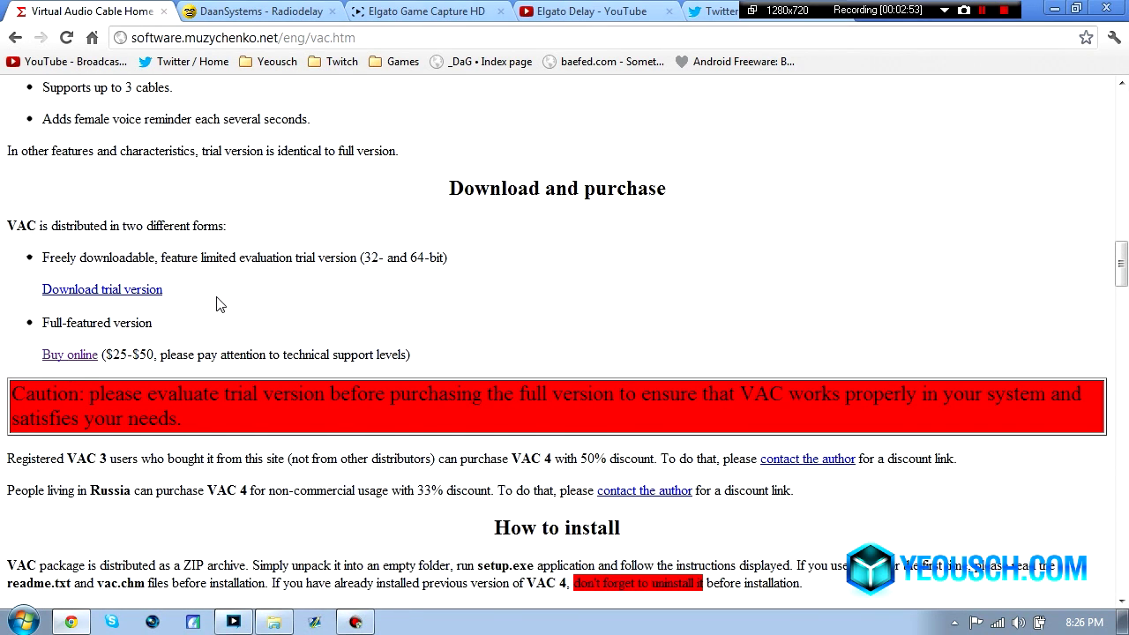
scroll(176, 331, up, 15)
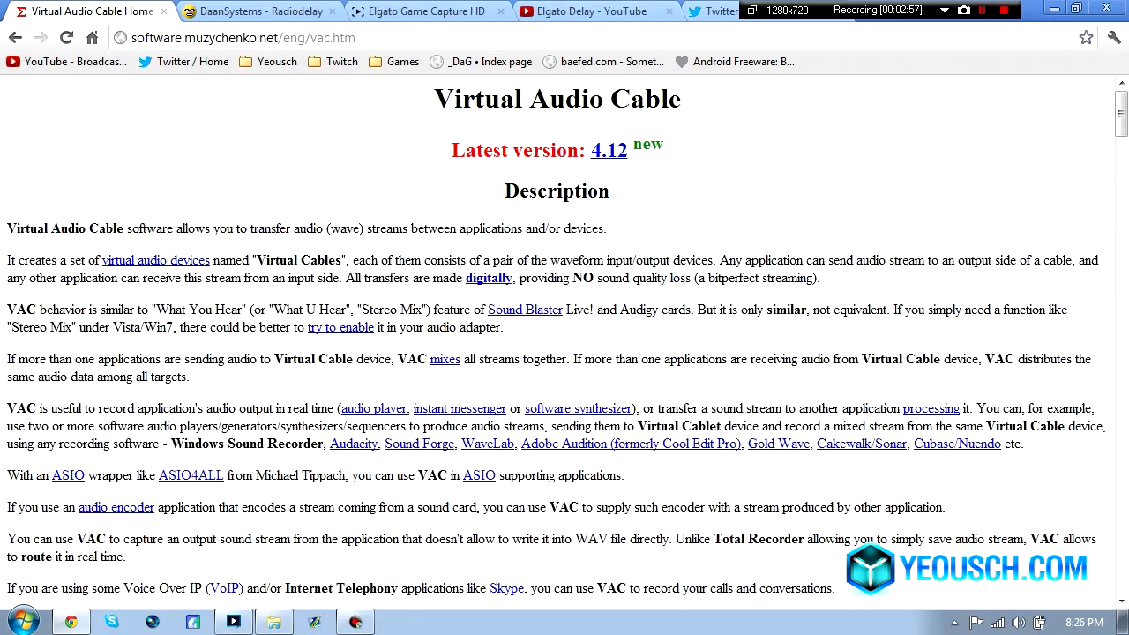
Review the DaanSystems Radiodelay download section, then minimize Chrome to reveal the desktop.
click(234, 12)
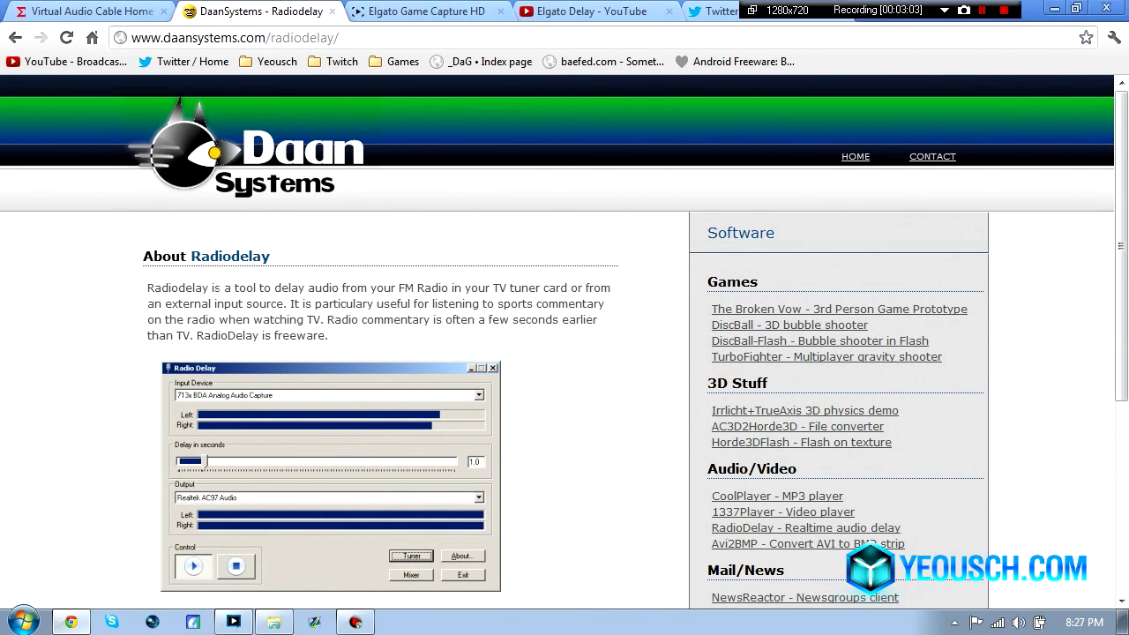
scroll(152, 305, down, 1)
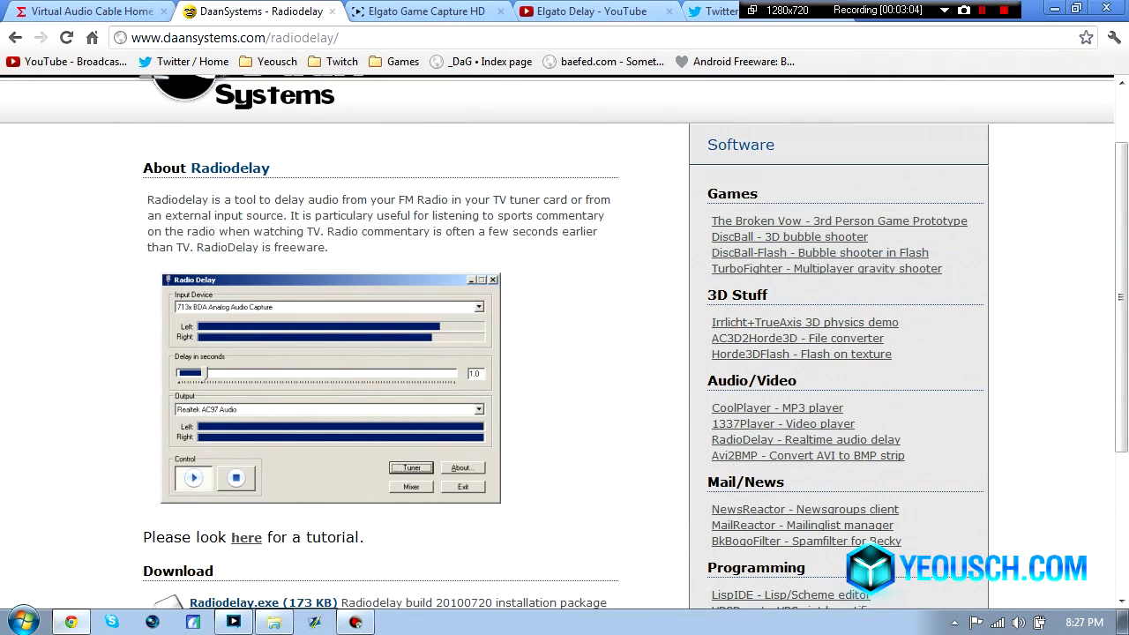
scroll(153, 311, down, 1)
scroll(153, 311, up, 1)
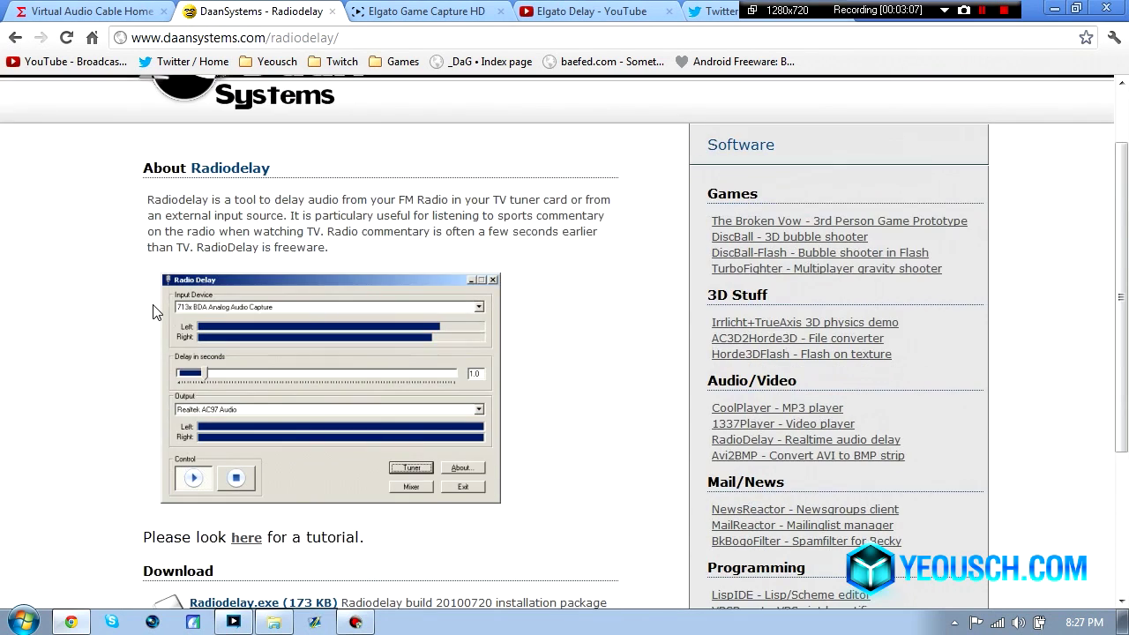
click(1056, 9)
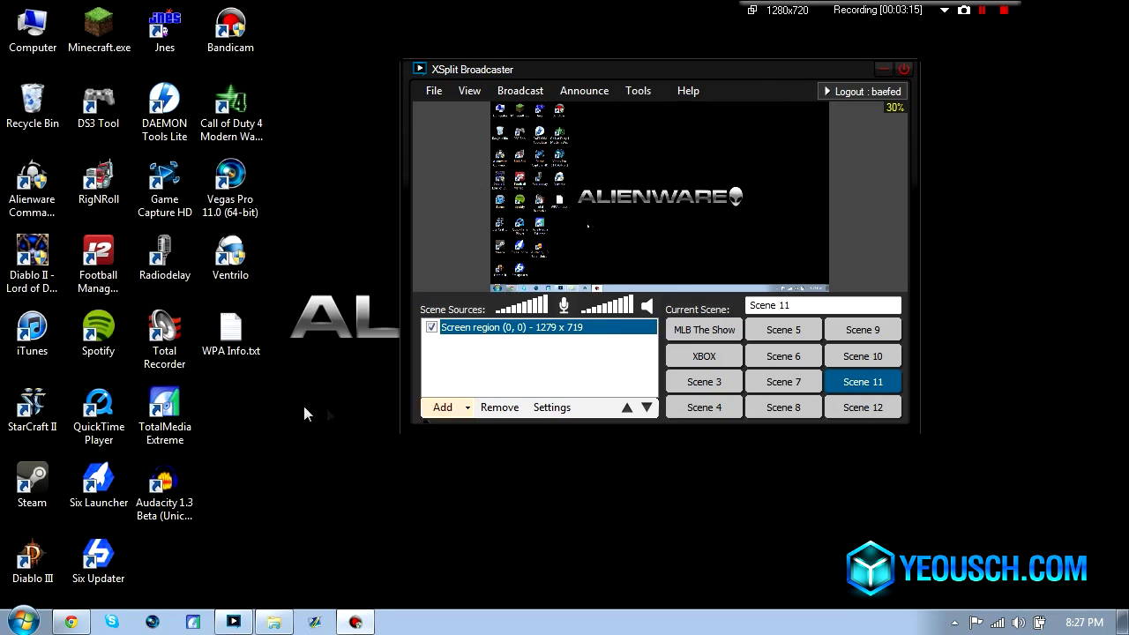
Launch Radio Delay with the Astro Chat microphone as input and a 3.0-second delay.
double_click(169, 265)
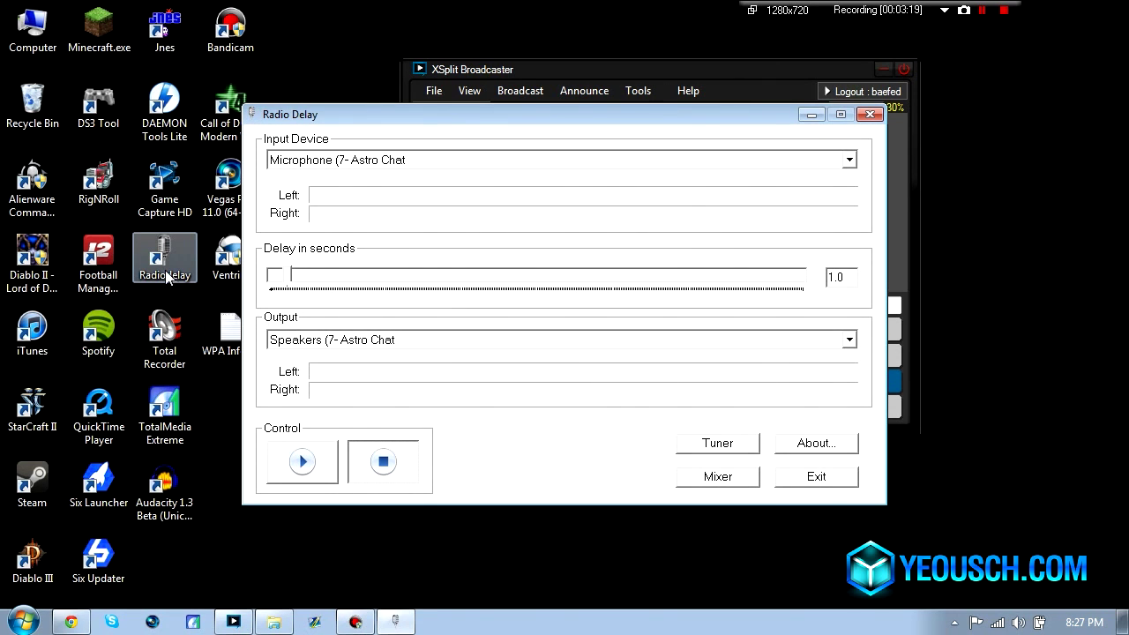
click(380, 166)
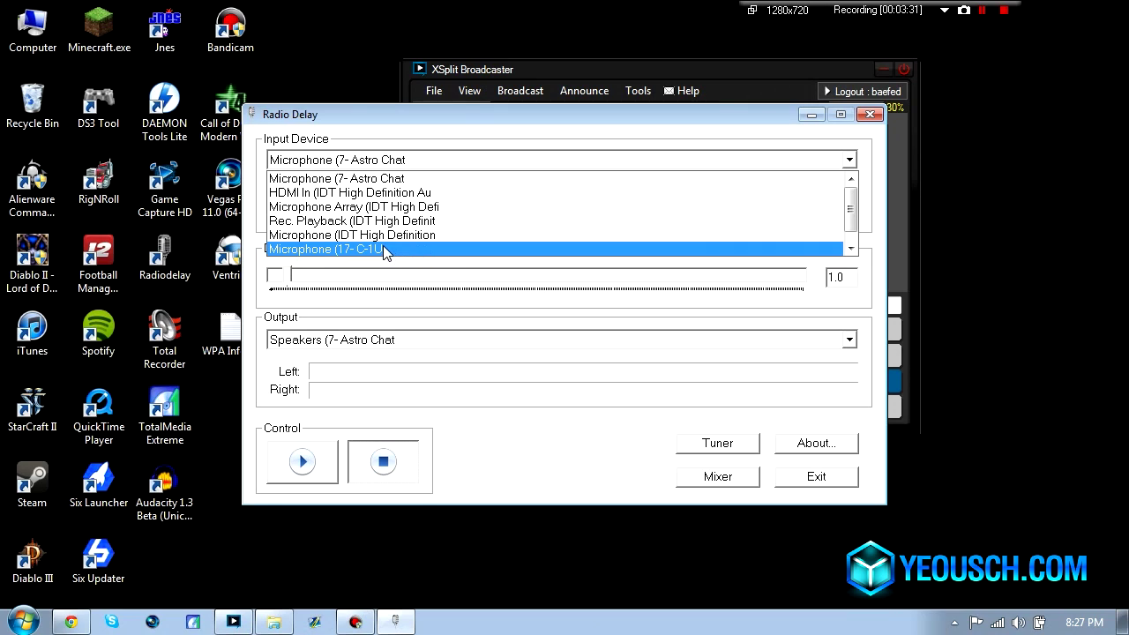
click(419, 181)
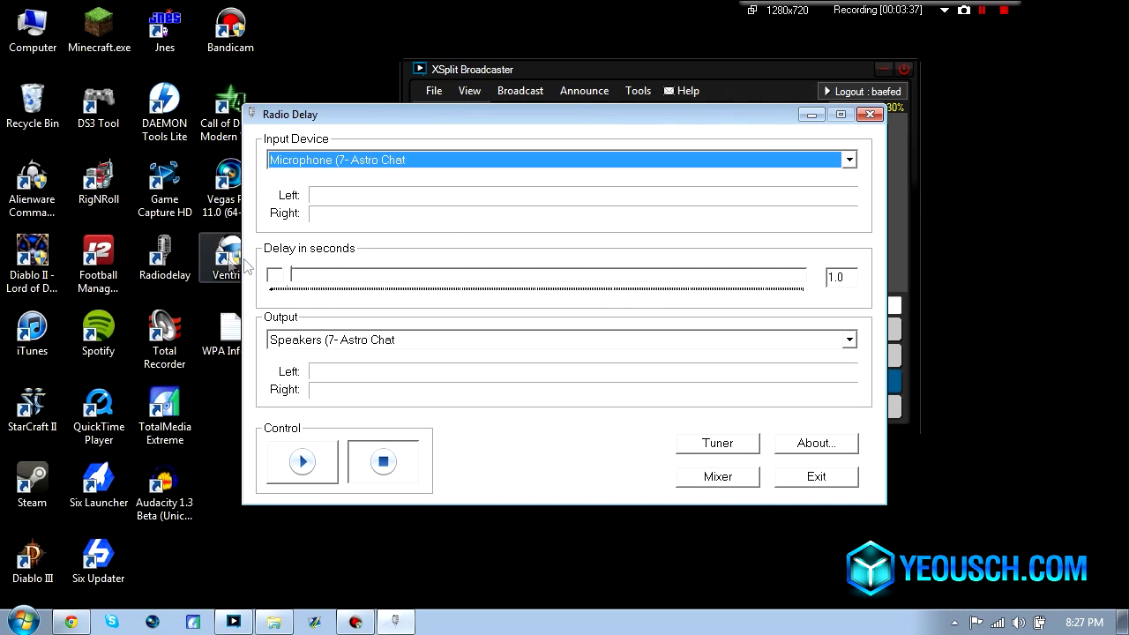
click(848, 278)
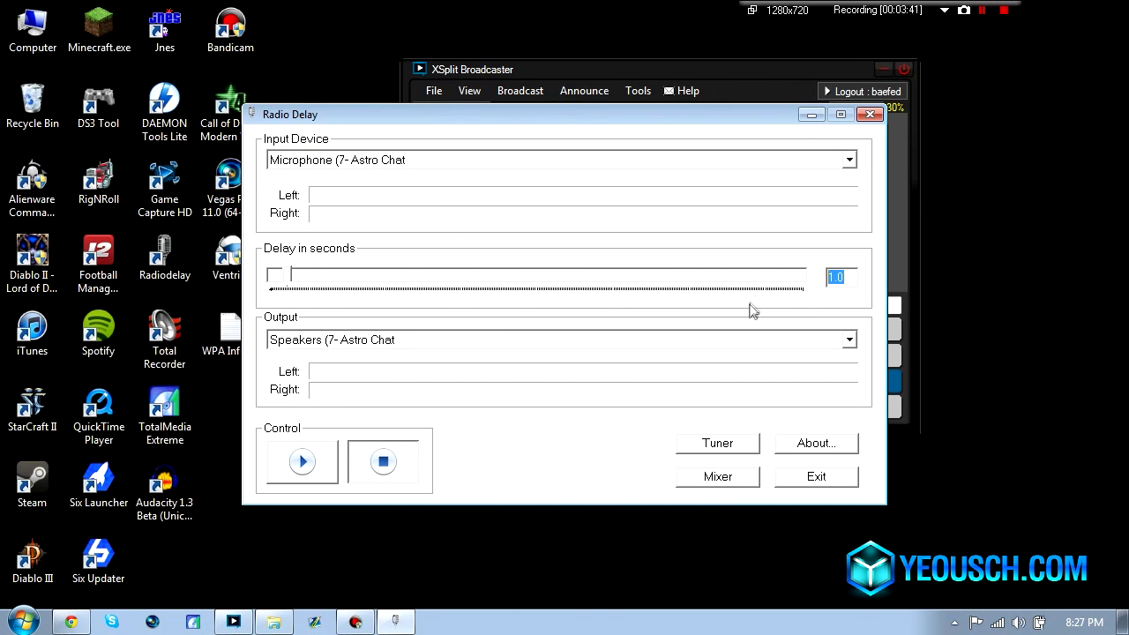
text(3.0)
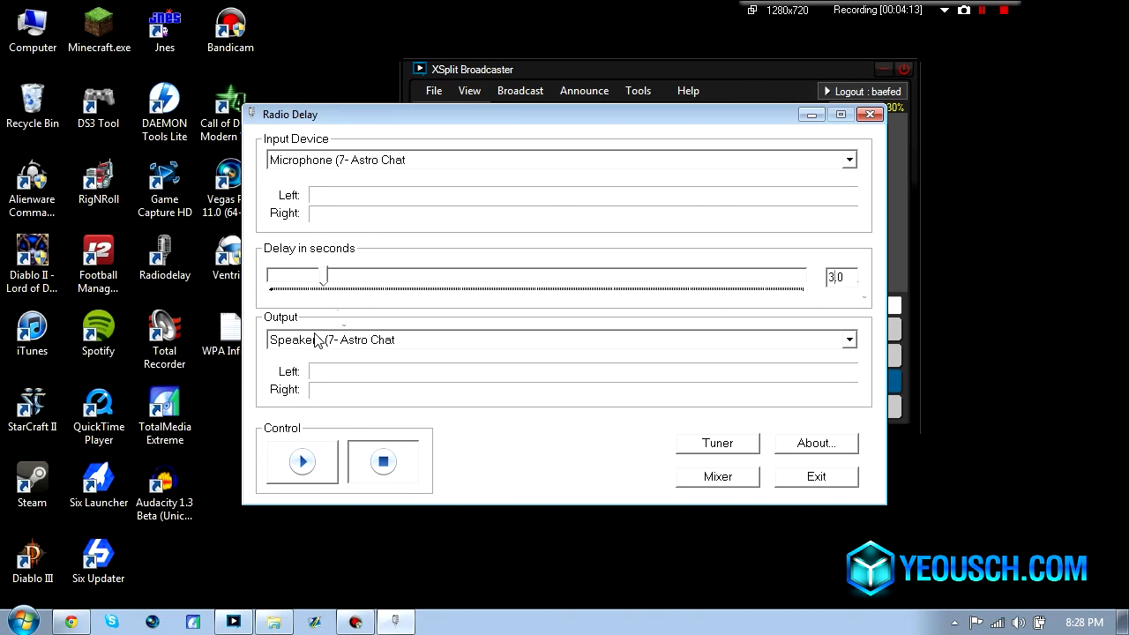
click(849, 340)
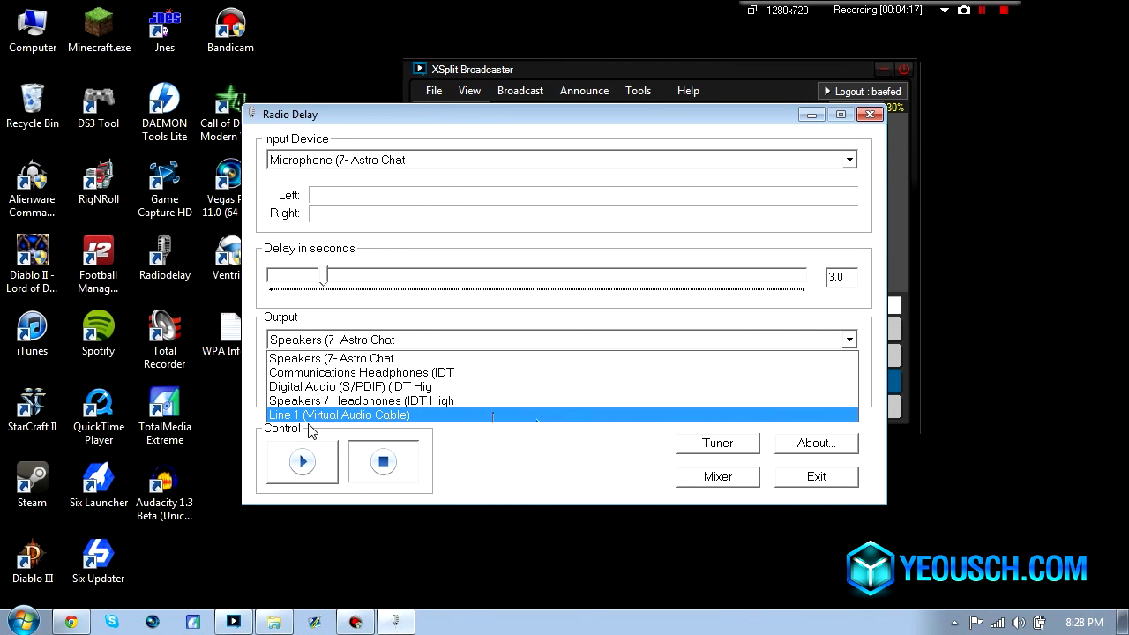
Output the delayed audio to Line 1 (Virtual Audio Cable), start it, and minimize Radio Delay.
click(328, 416)
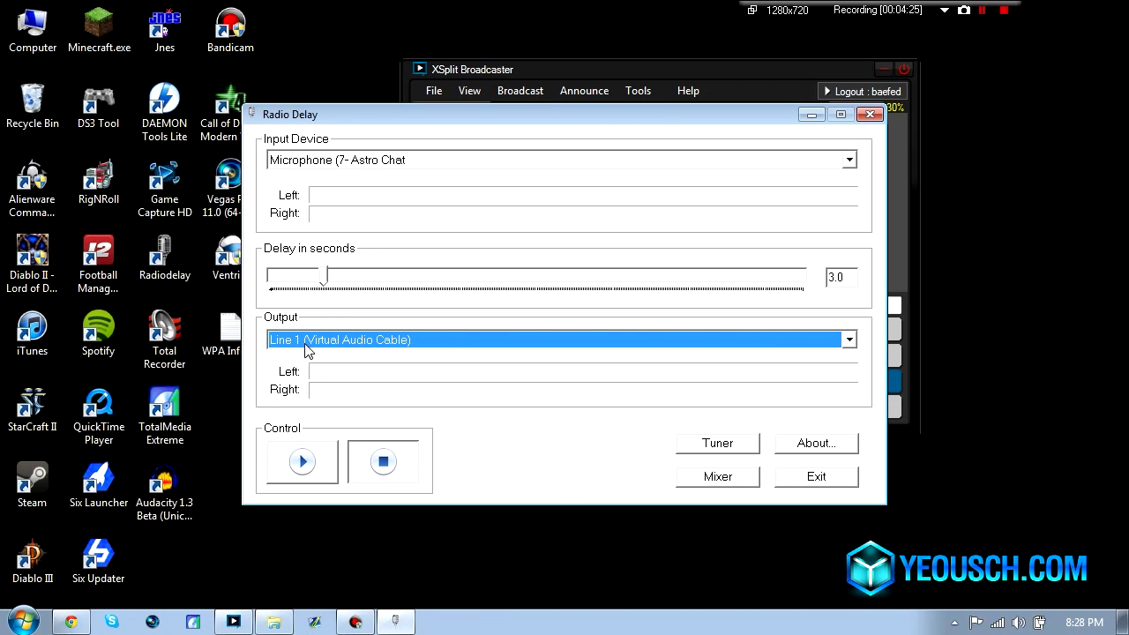
click(309, 468)
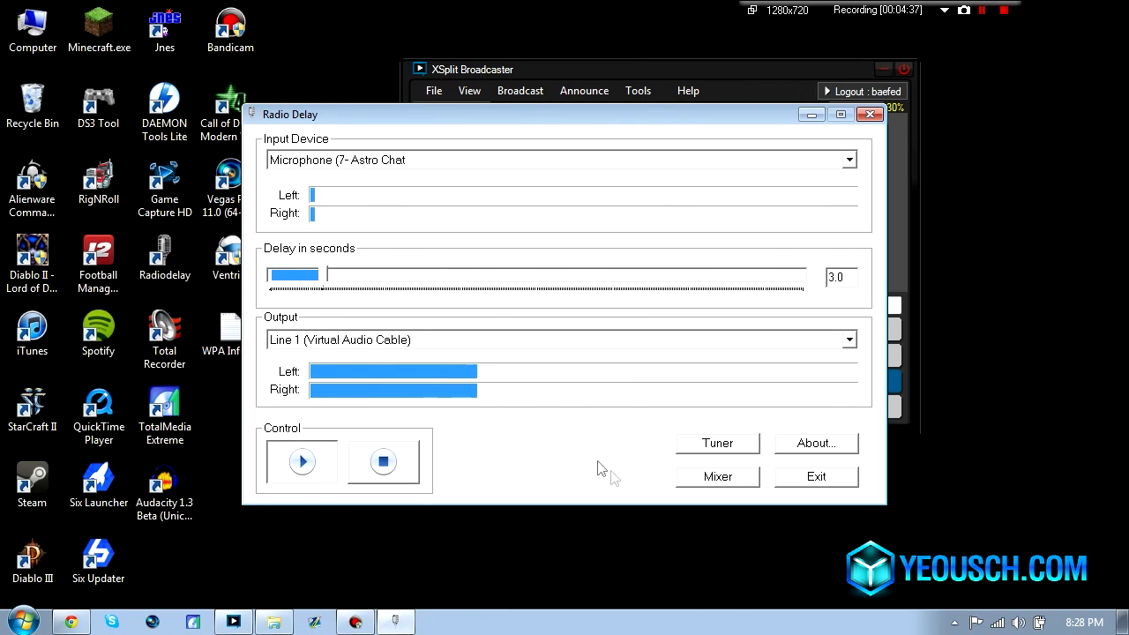
click(812, 114)
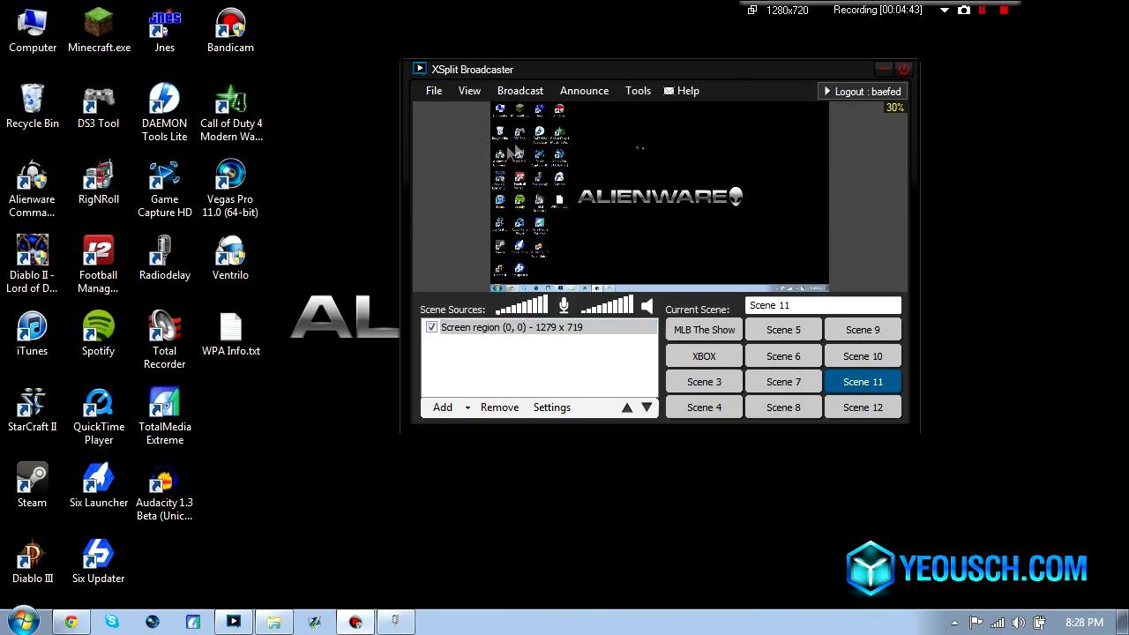
Set XSplit's General settings microphone to Line 1 (Virtual Audio Cable) and save with OK.
click(612, 94)
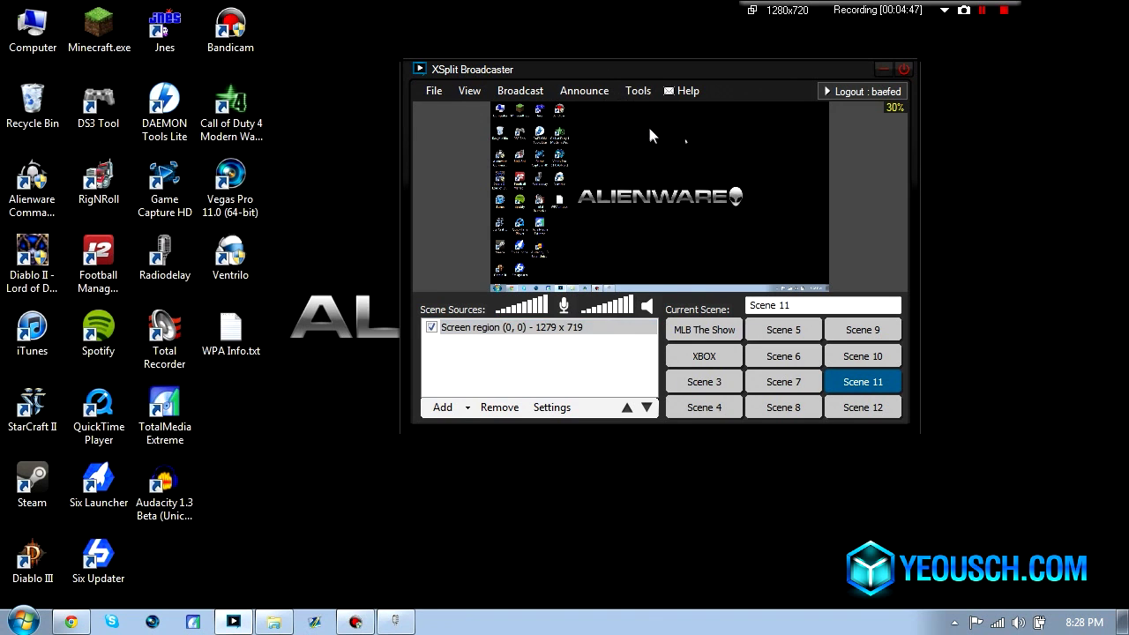
click(637, 93)
click(655, 150)
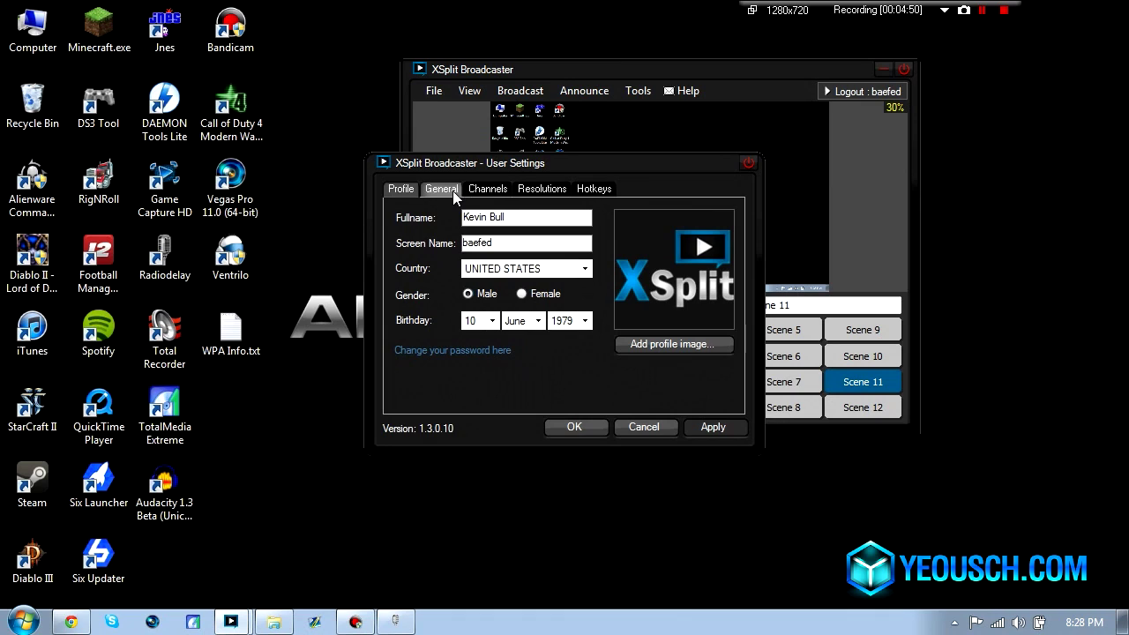
click(453, 191)
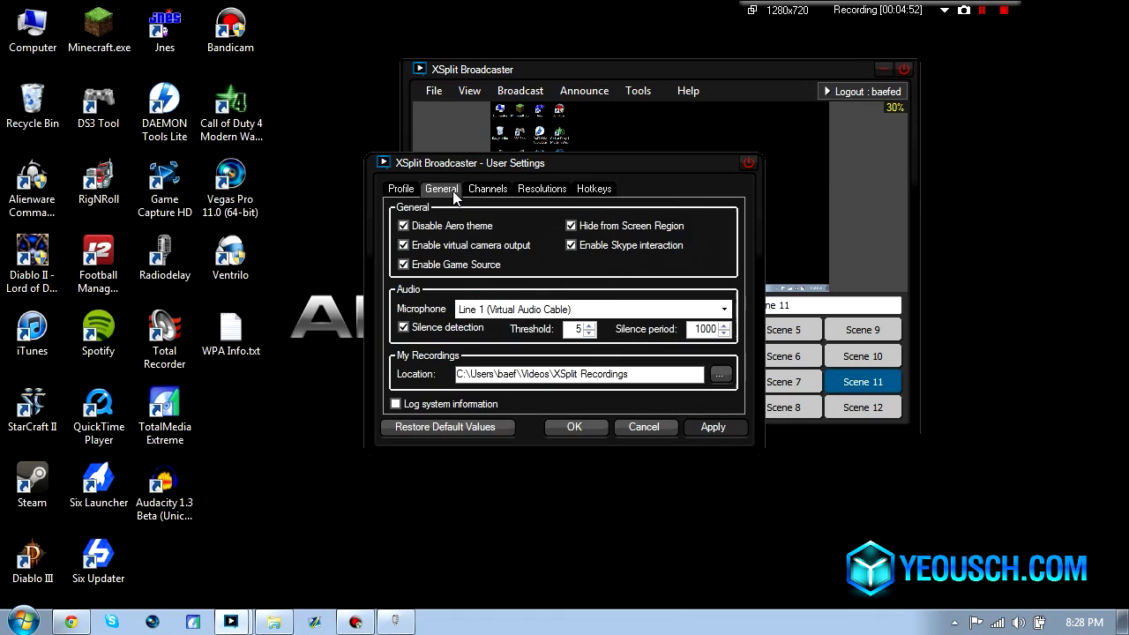
click(483, 313)
click(509, 336)
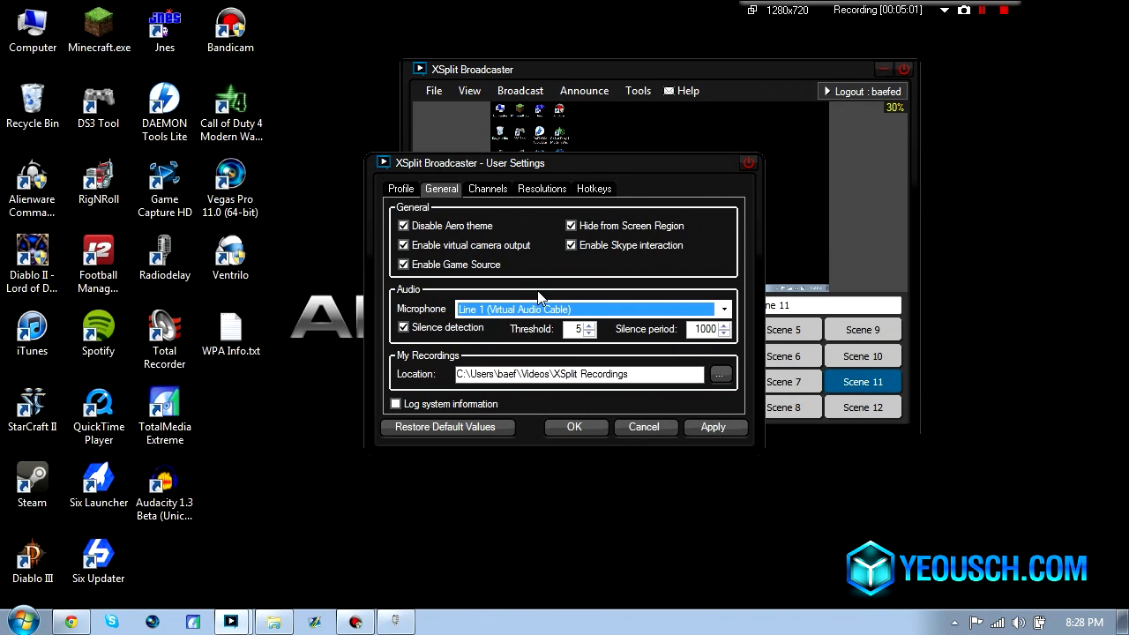
click(395, 622)
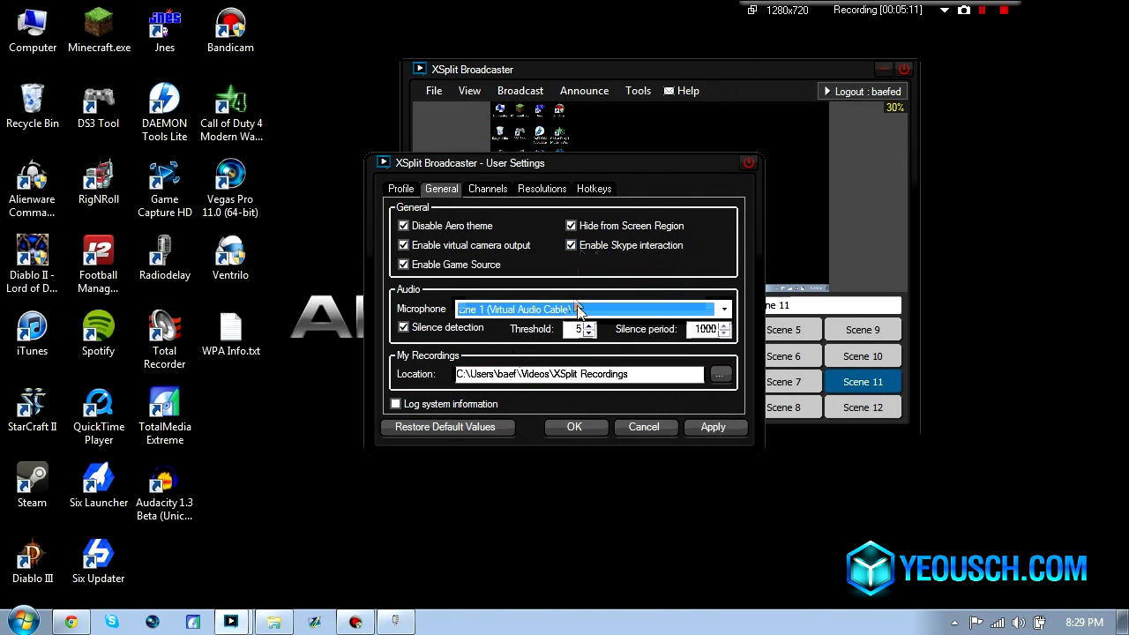
click(575, 426)
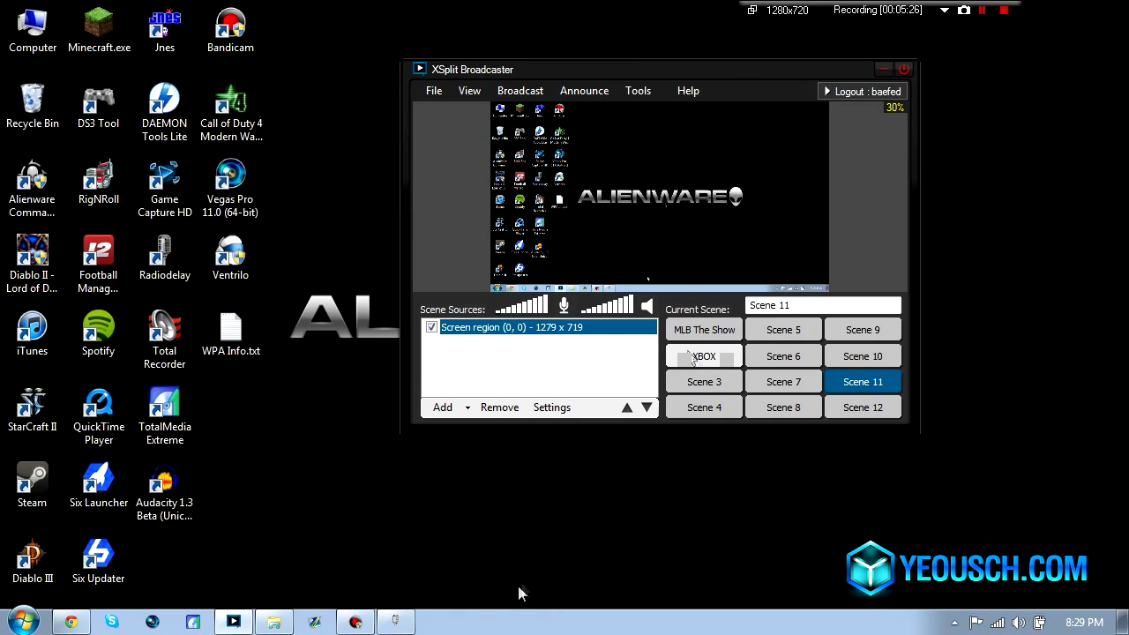
click(402, 625)
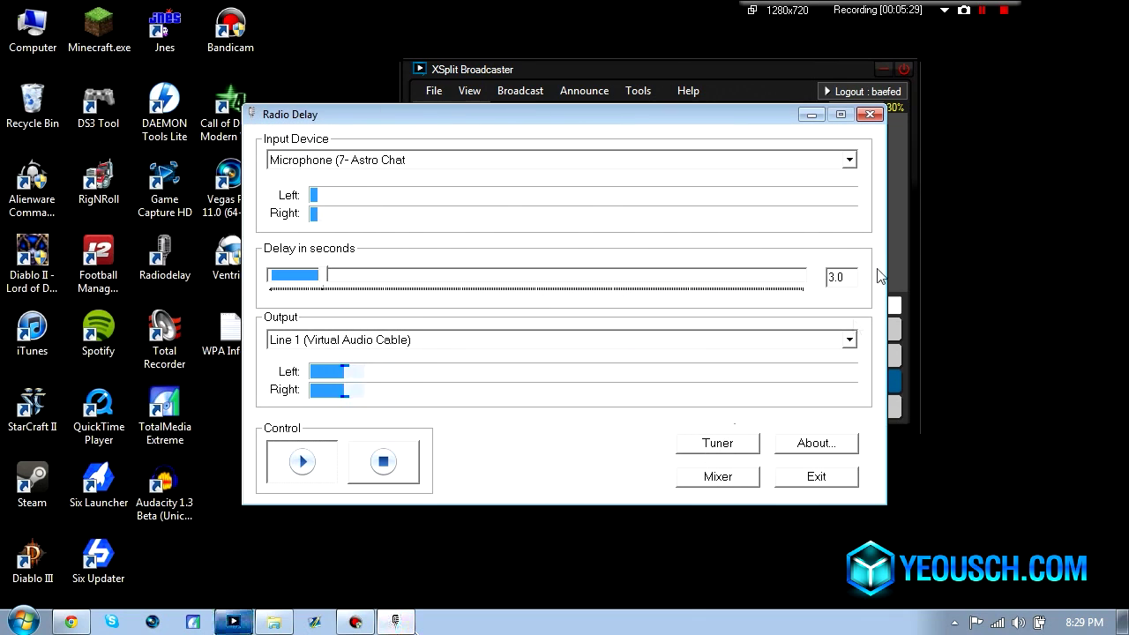
click(811, 115)
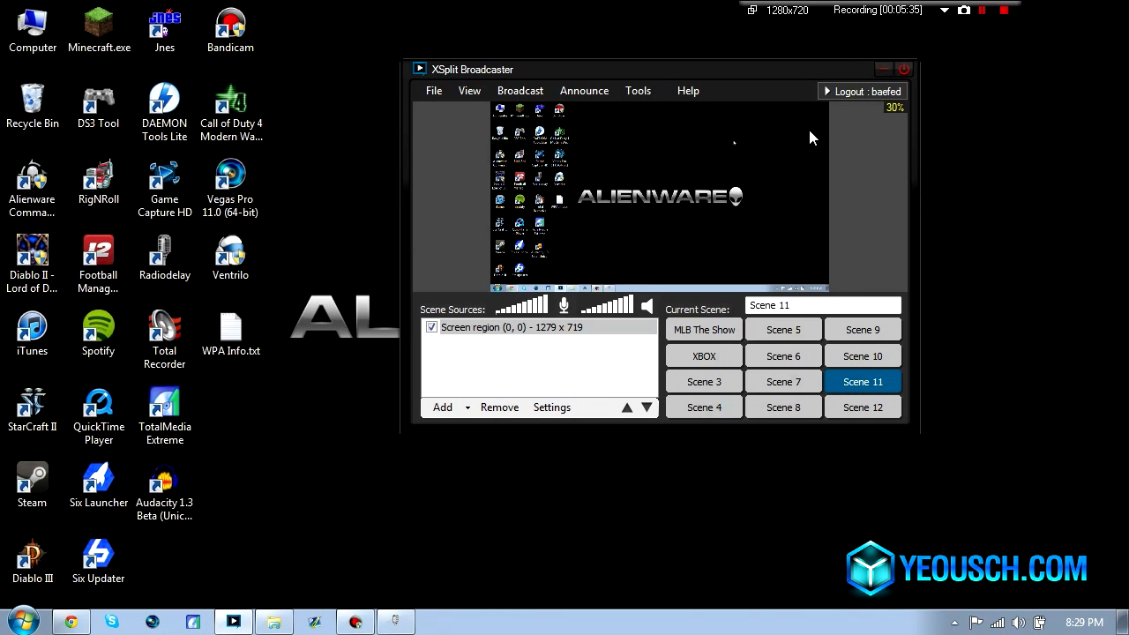
click(618, 327)
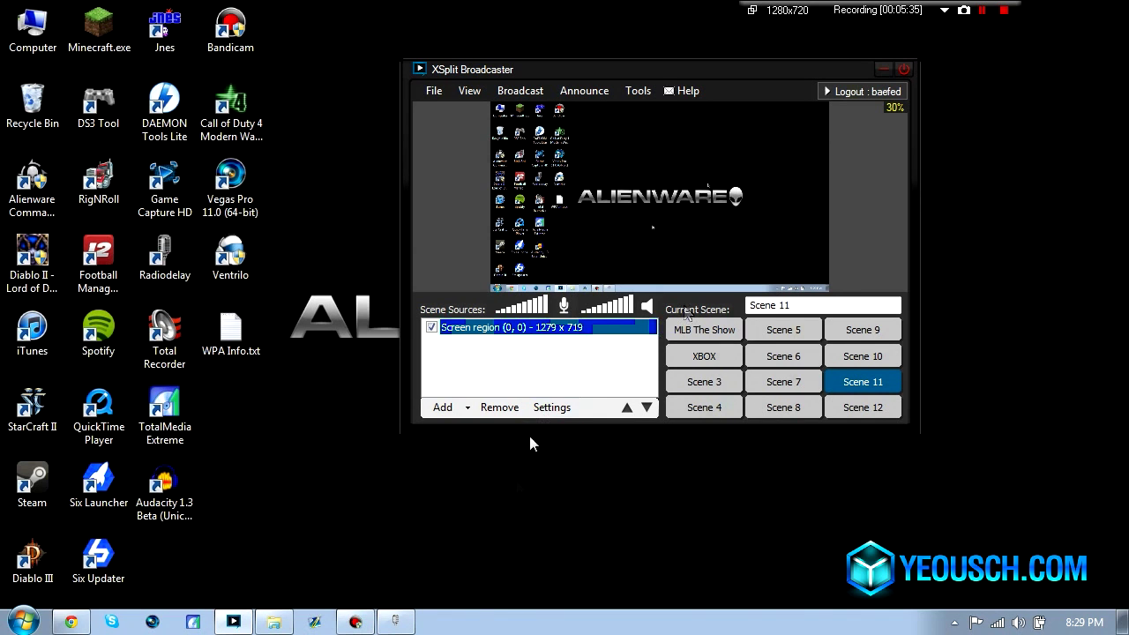
click(395, 622)
click(812, 115)
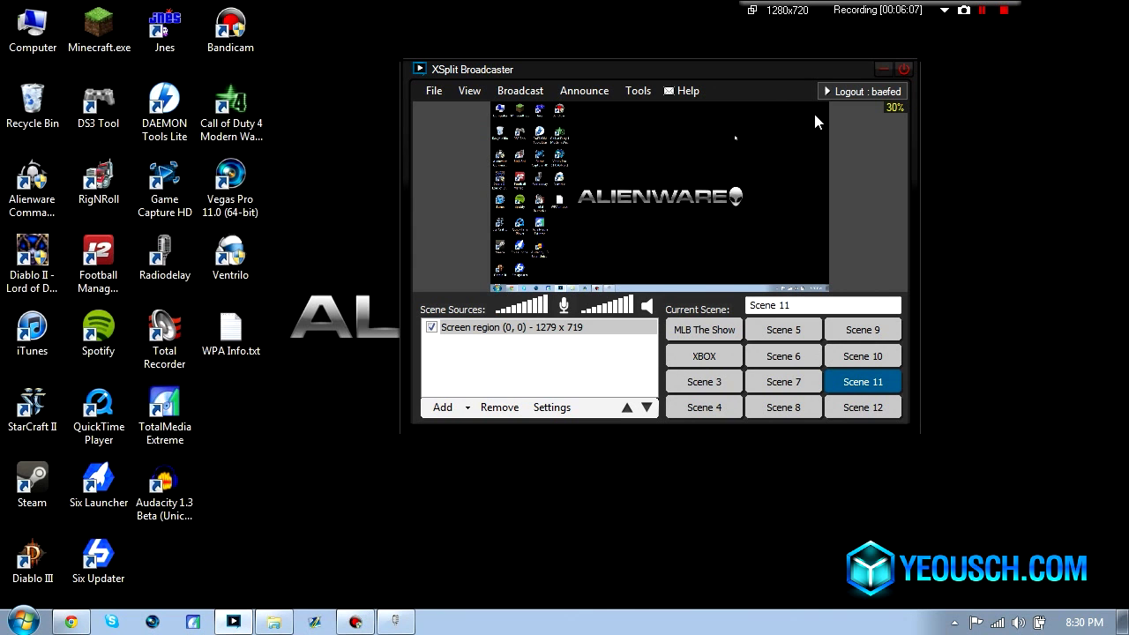
click(814, 110)
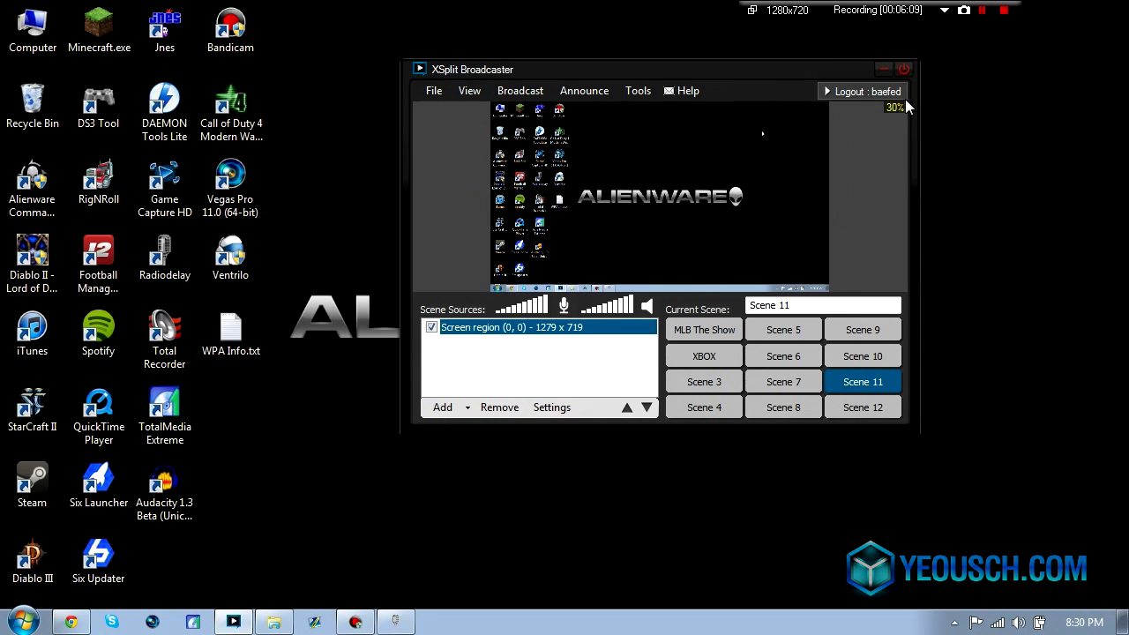